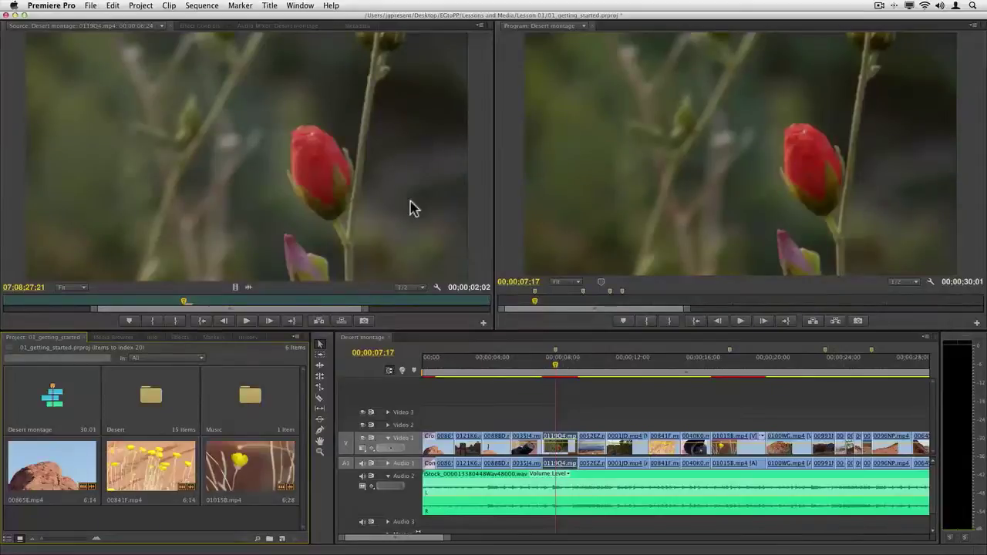
Step: Look through the Media Browser, Effects and Project panels without changing the workspace
click(311, 5)
mouse_move(320, 23)
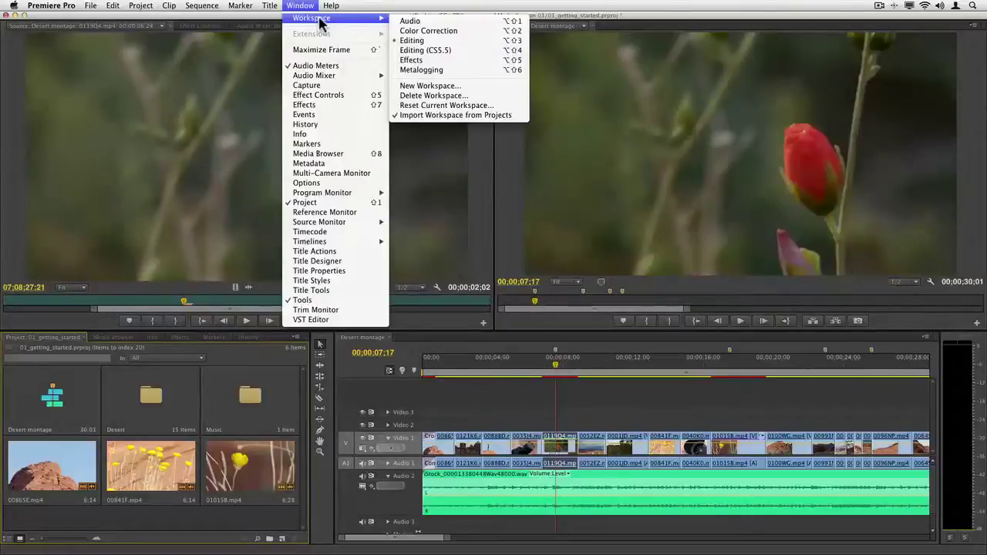
click(192, 250)
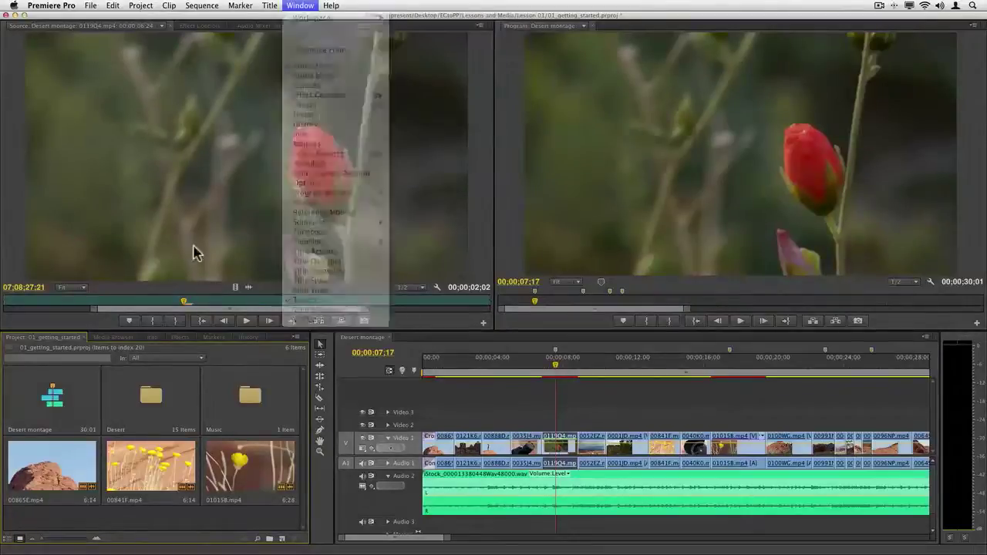
click(121, 338)
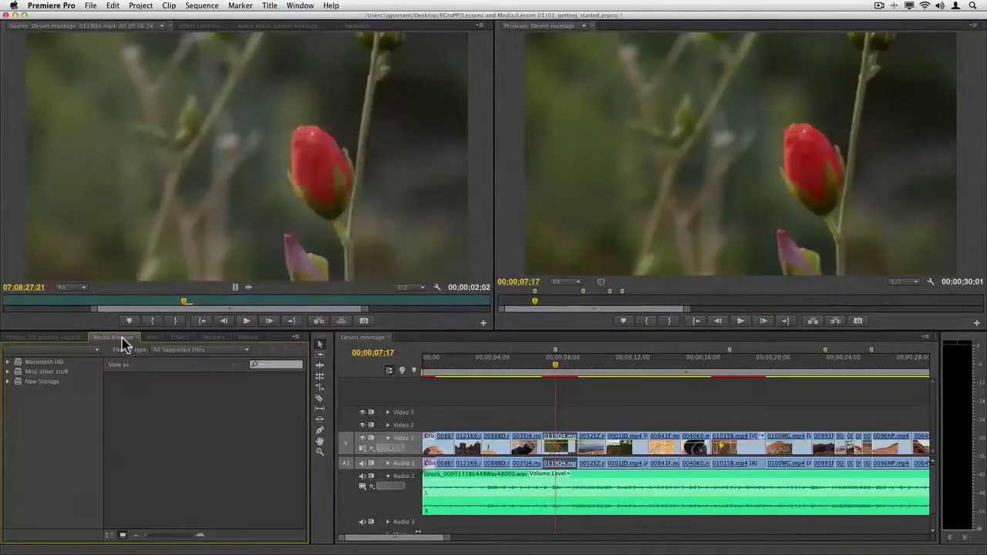
click(176, 340)
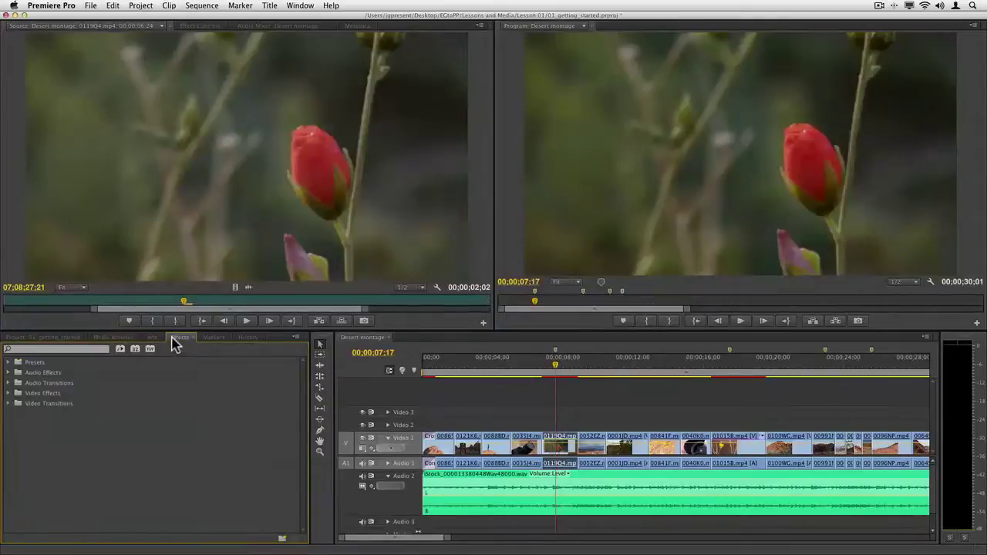
click(61, 339)
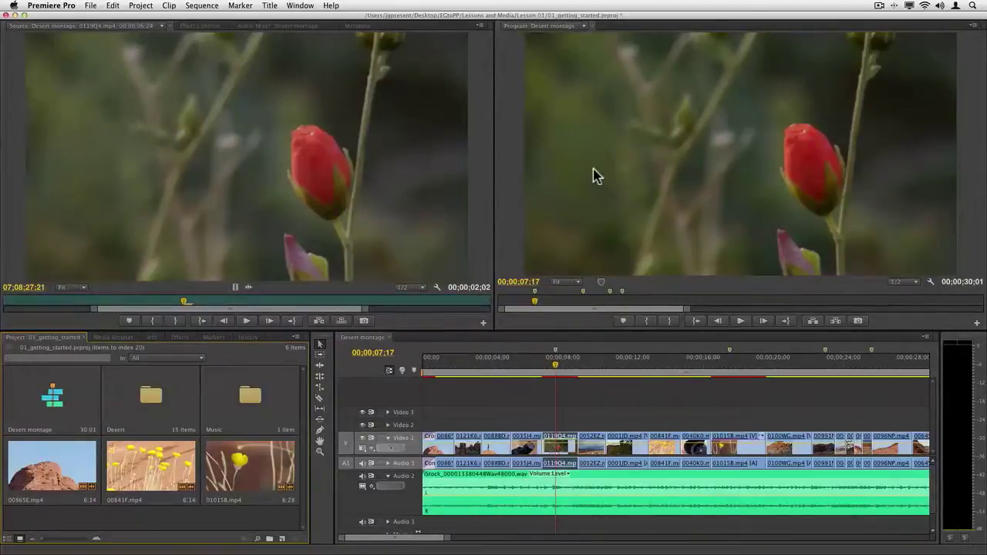
Step: Switch the layout to the Editing (CS5.5) workspace
click(299, 6)
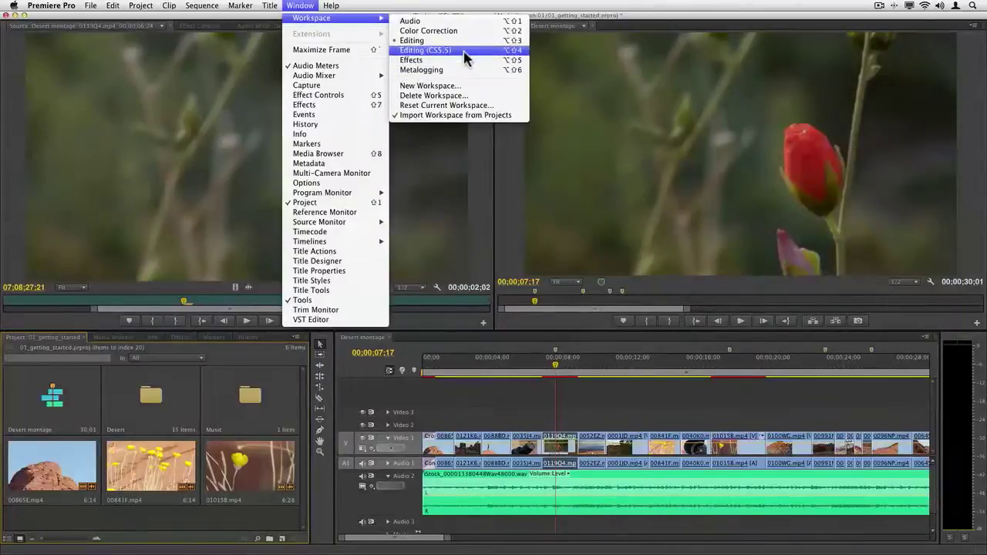
click(464, 52)
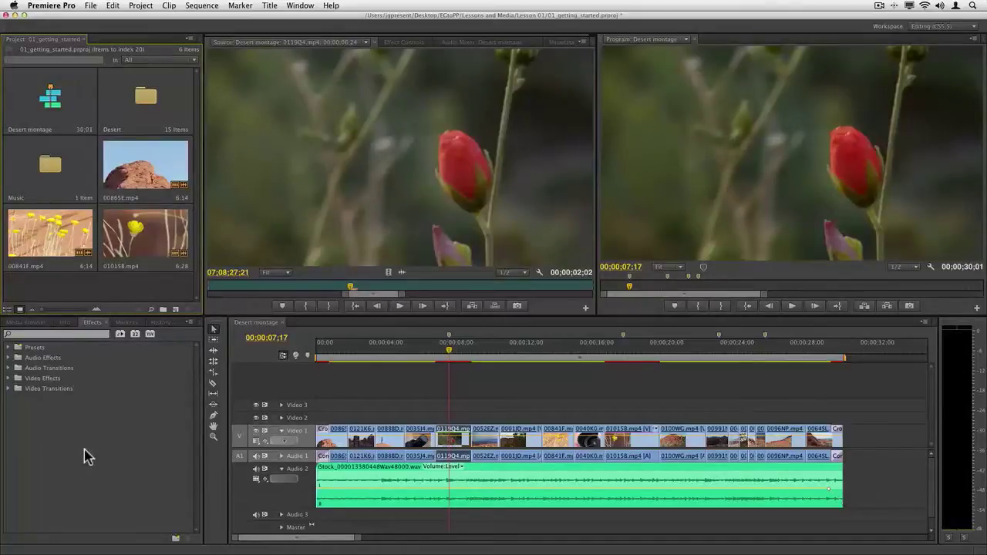
click(300, 6)
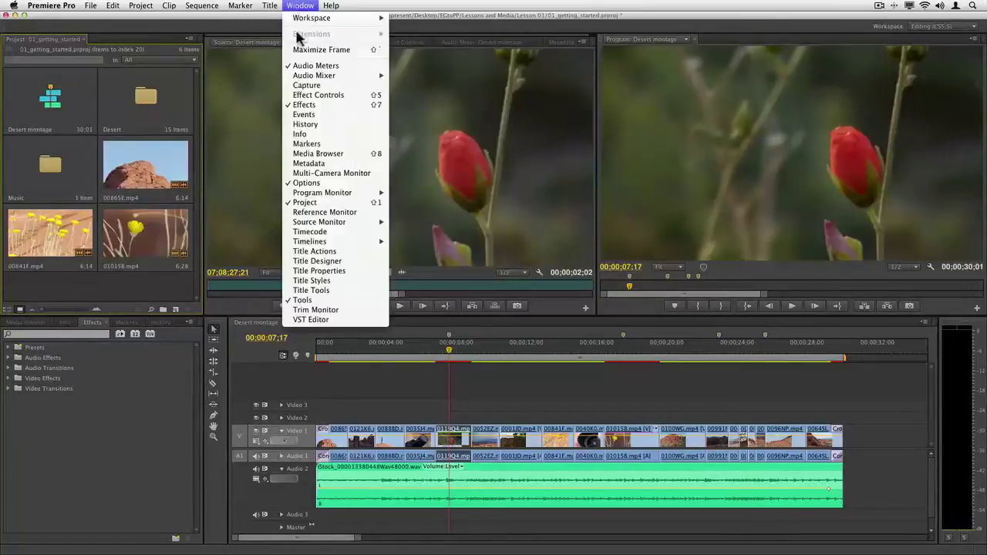
Step: Switch to the Audio workspace, bring Effects forward, and expand then collapse Audio Effects
mouse_move(309, 18)
click(420, 22)
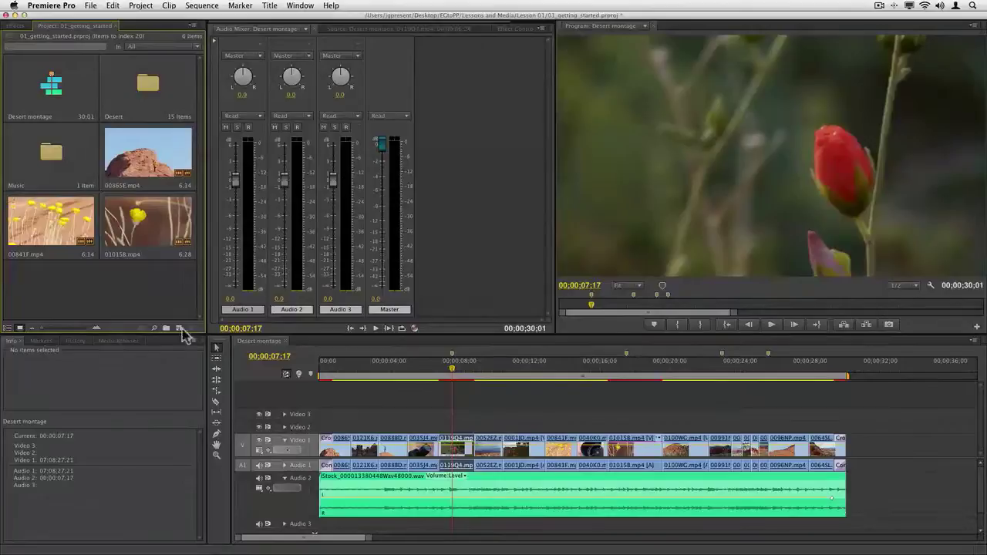
click(17, 26)
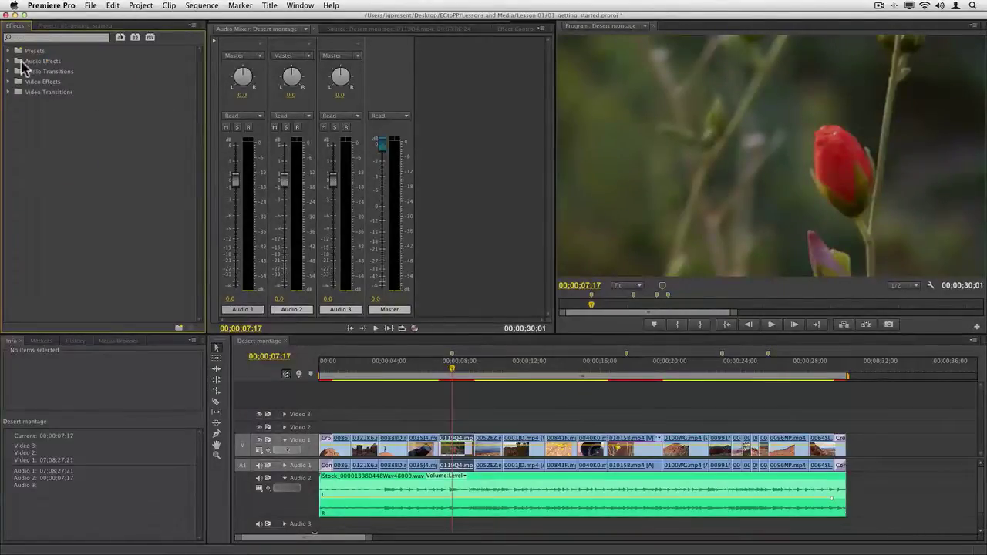
click(8, 61)
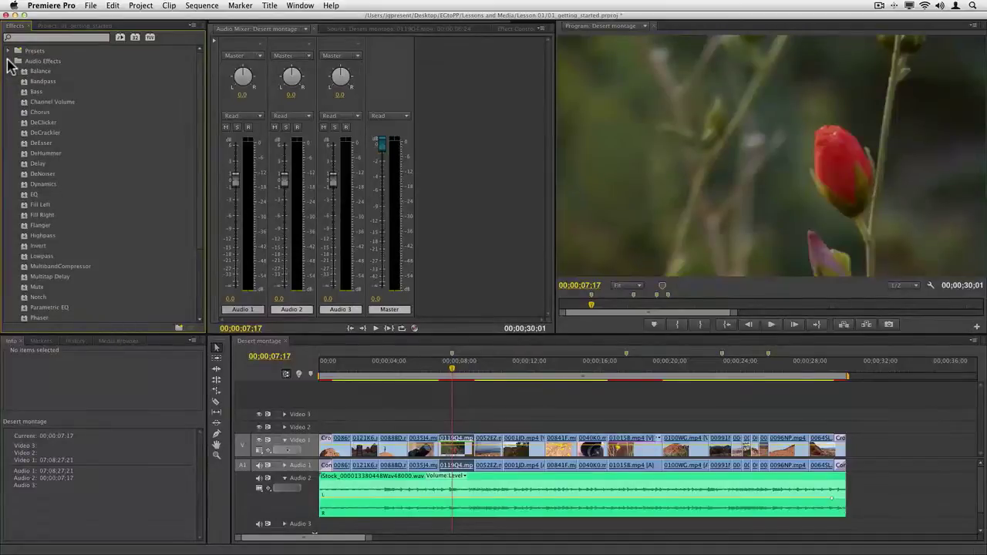
click(8, 61)
Step: Switch to the Color Correction workspace
click(290, 6)
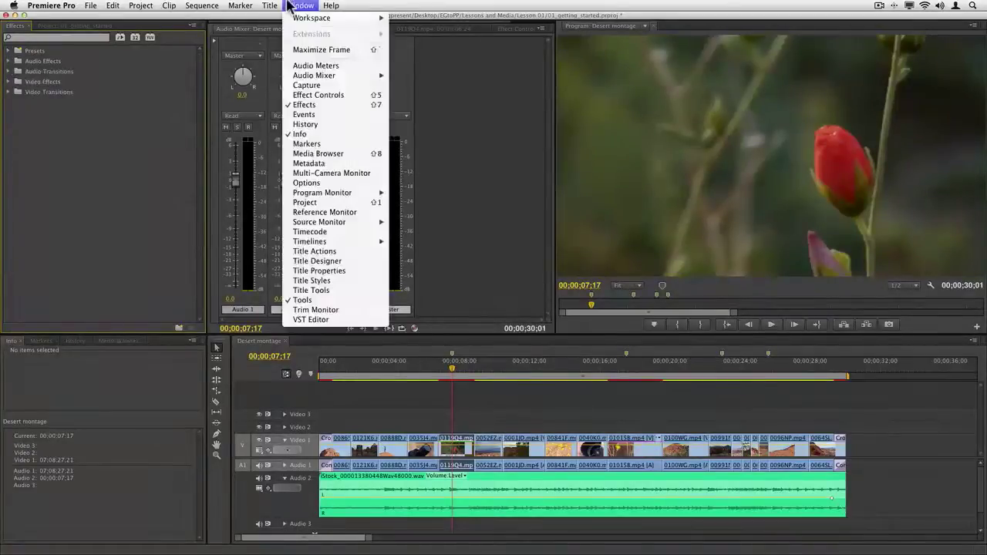
mouse_move(331, 18)
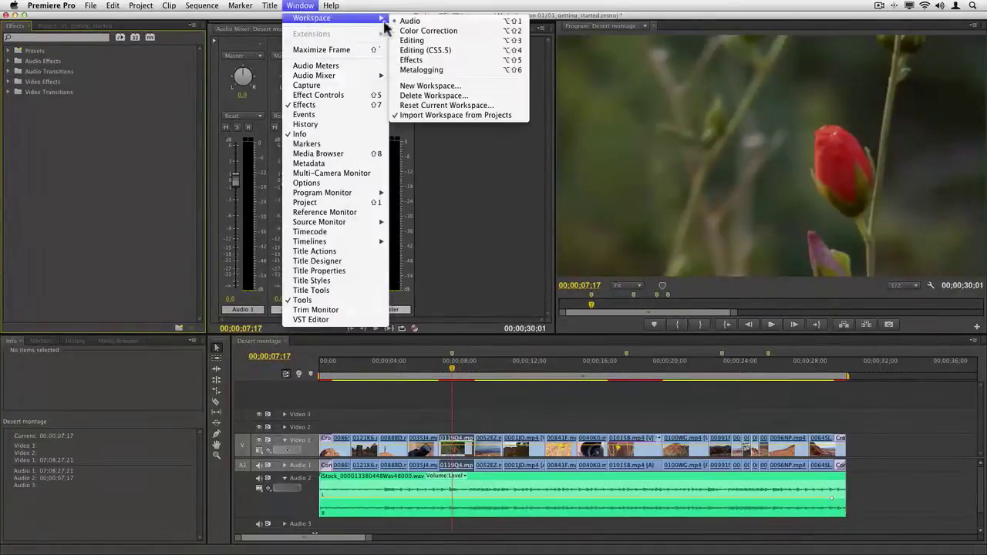
click(446, 33)
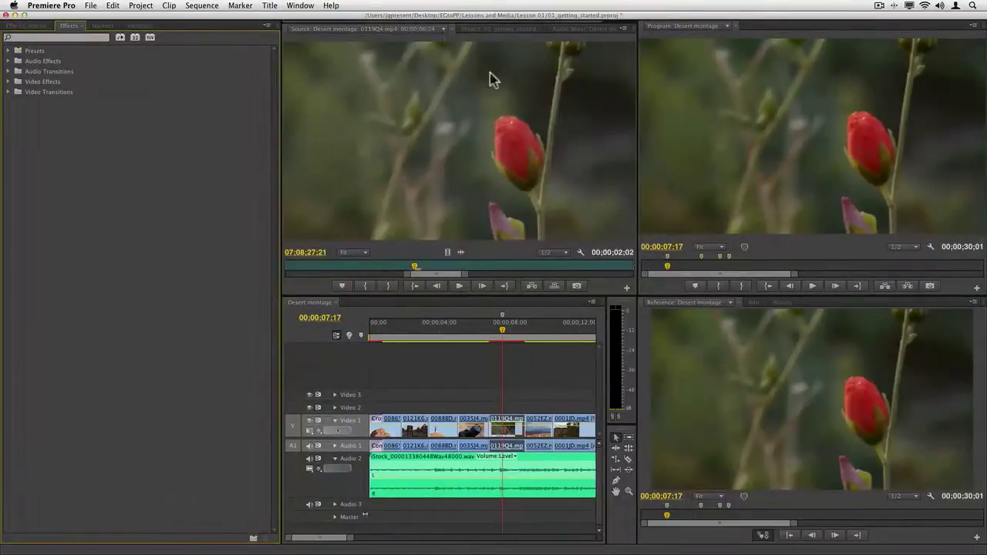
Step: Select clip 0119Q4 and set the Reference monitor to Vect/YC Wave/RGB Parade scopes
click(511, 432)
click(40, 27)
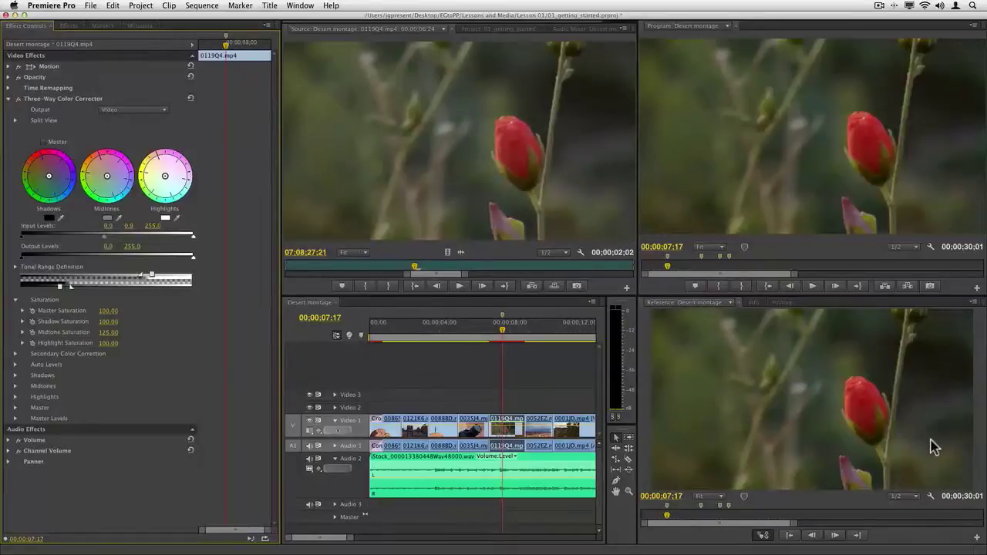
click(931, 496)
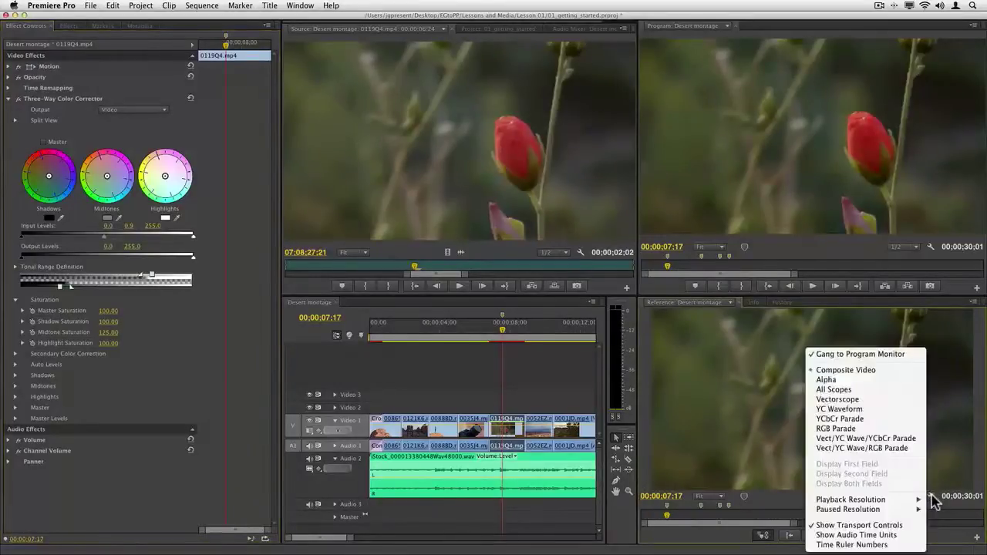
click(895, 448)
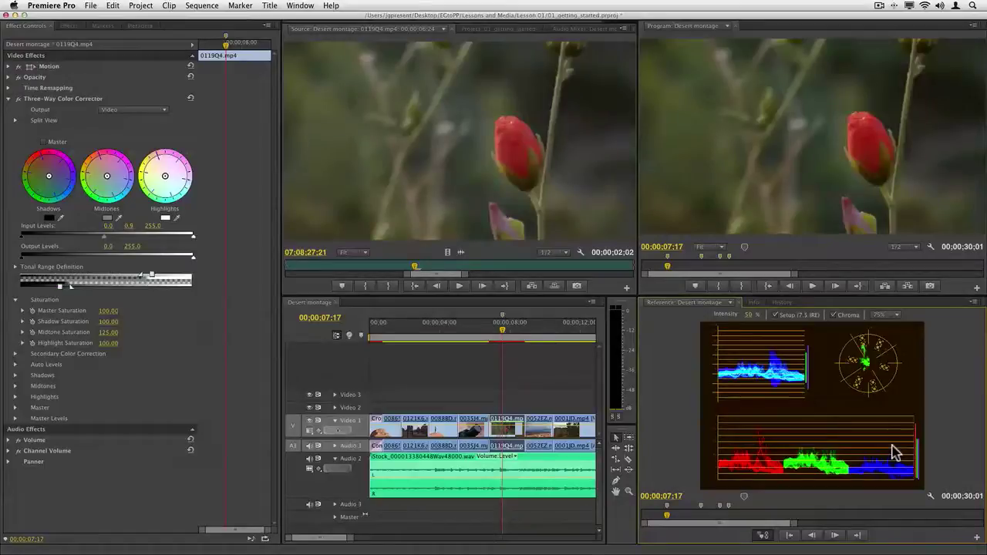
Step: Switch to the Effects workspace showing Effects, Effect Controls and Info panels
click(301, 5)
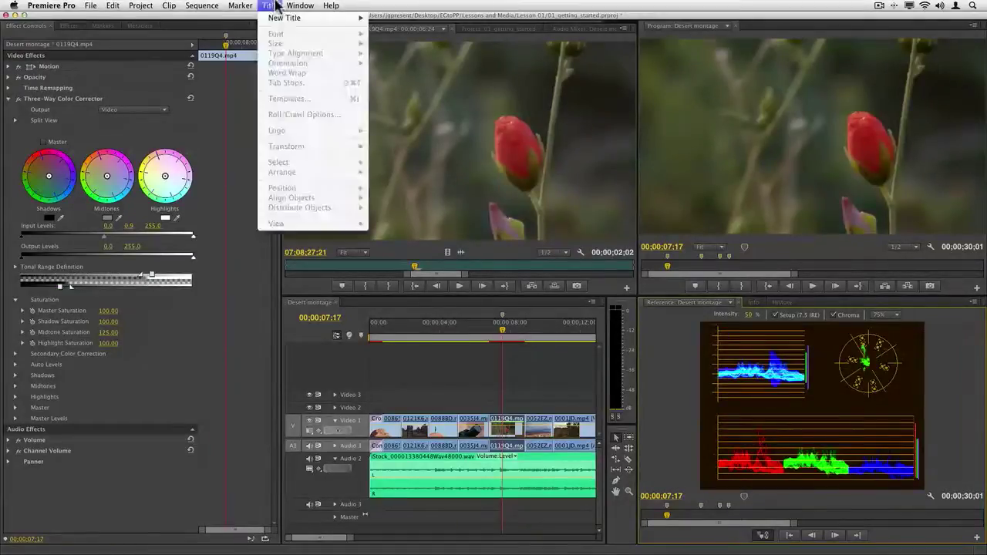
mouse_move(312, 17)
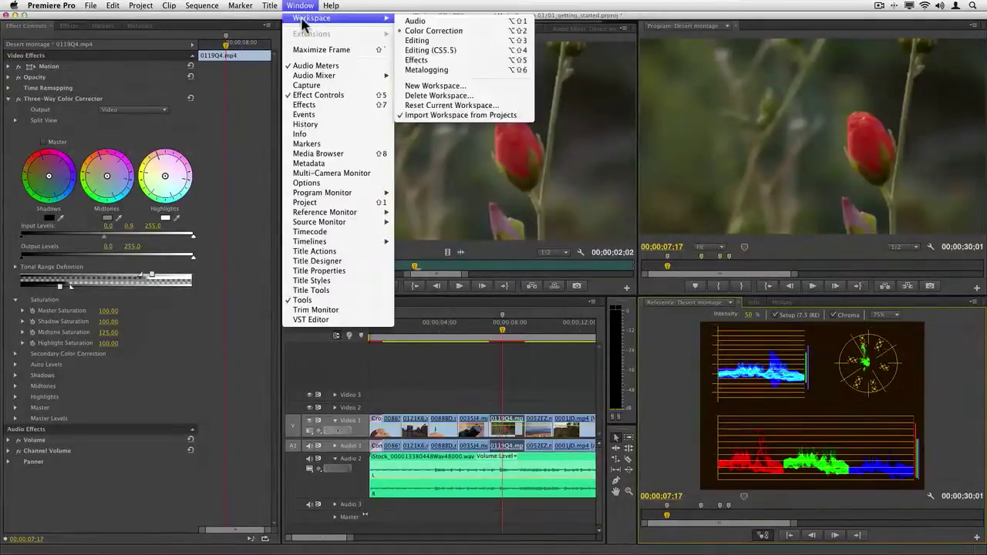
click(447, 61)
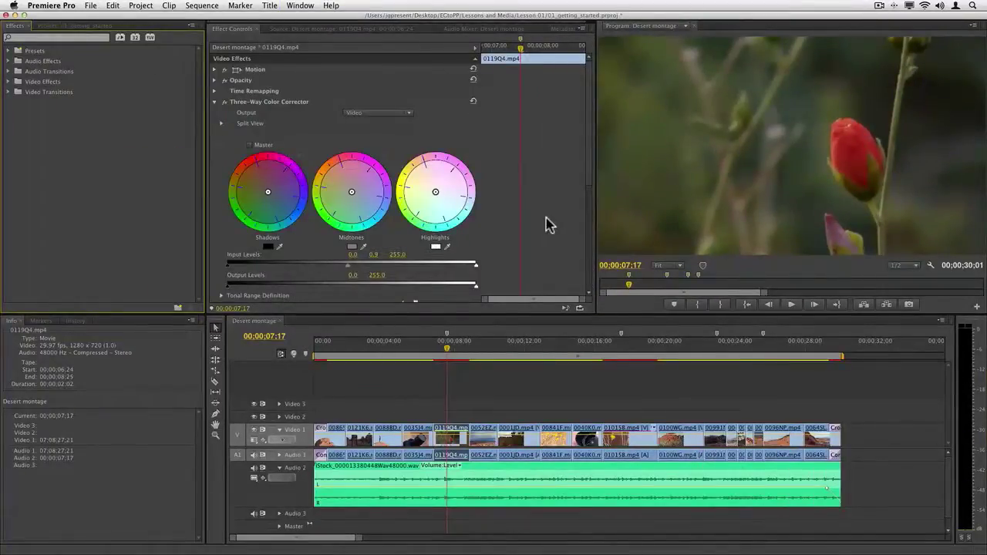
click(298, 7)
mouse_move(301, 19)
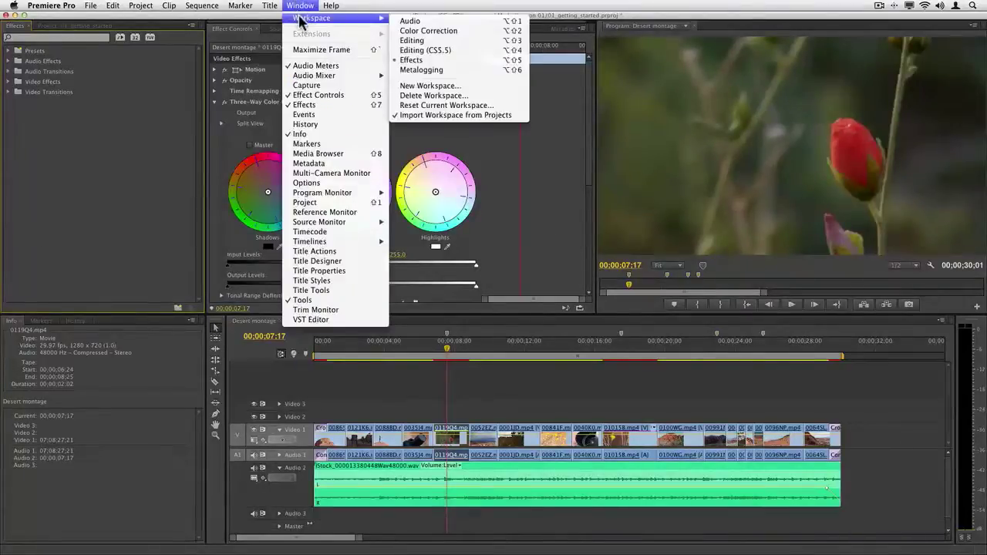
Step: Switch to Metalogging and view metadata for clips 00865E.mp4 and 00841F.mp4 in the Project bin
click(480, 71)
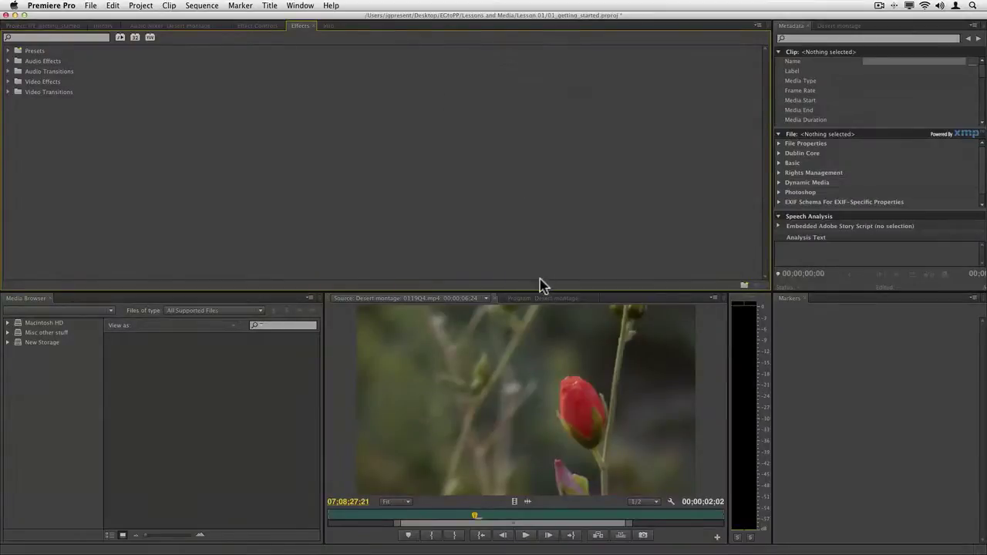
click(76, 26)
click(373, 94)
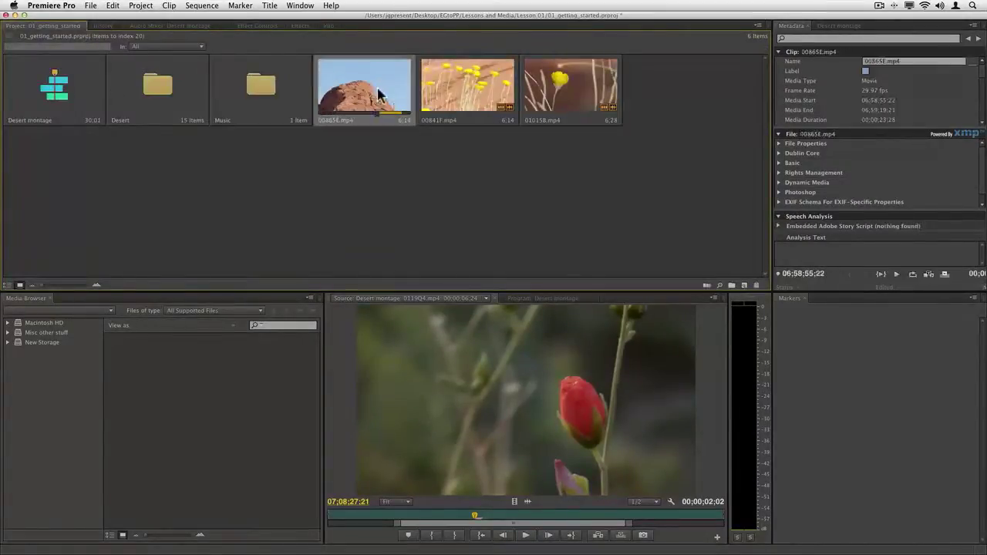
click(471, 90)
Step: Load the yellow flower clip, then 00841F.mp4, then 00865E.mp4 into the Source Monitor
double_click(580, 87)
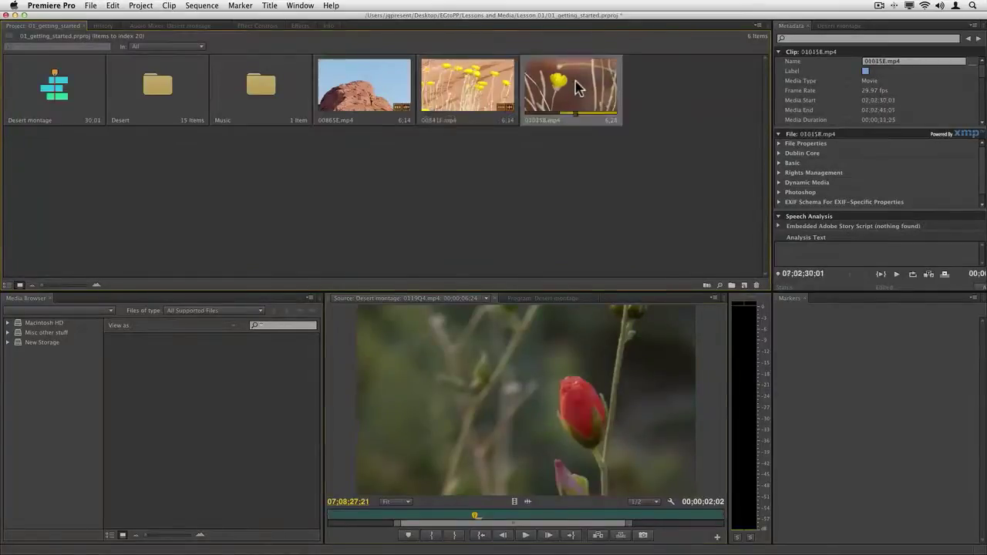
double_click(447, 87)
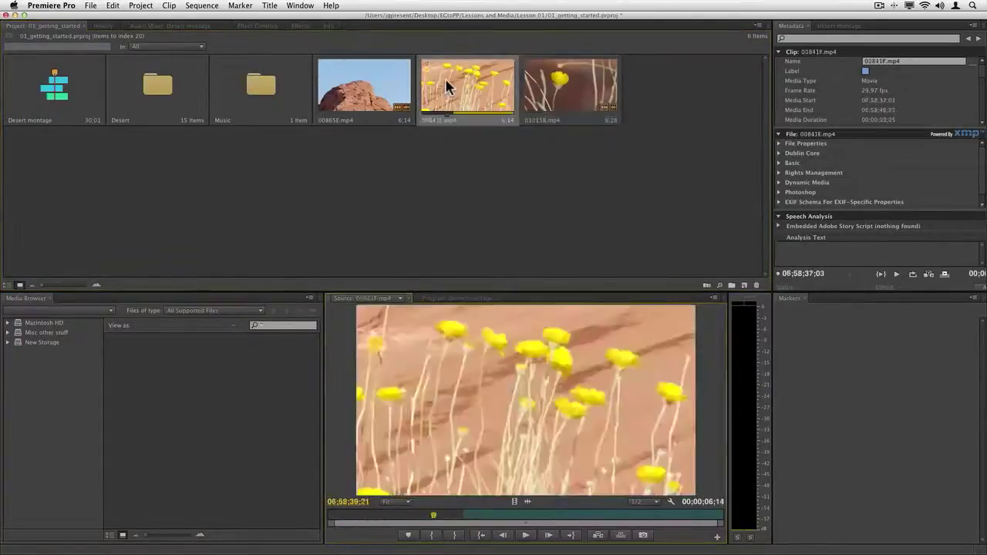
double_click(362, 86)
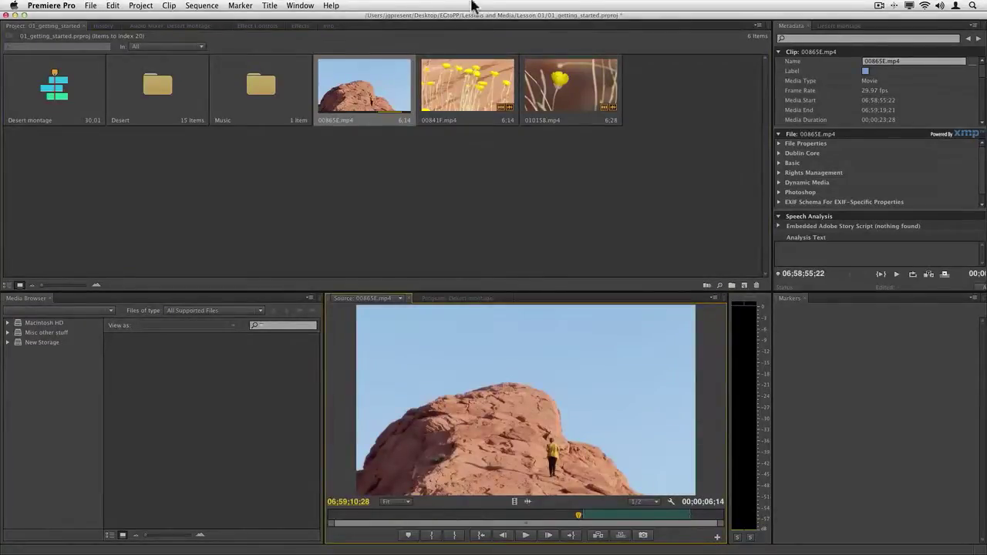
click(308, 6)
mouse_move(312, 21)
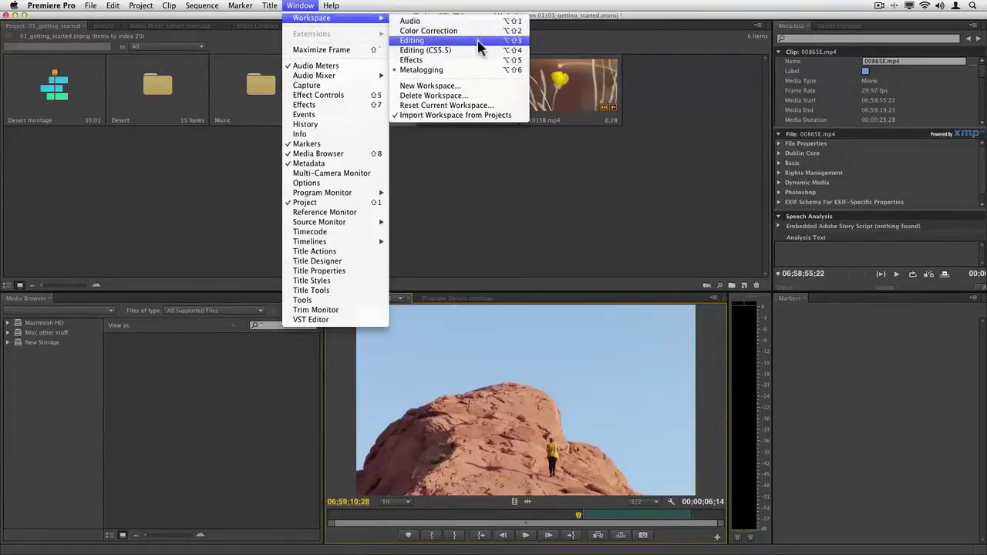
Step: Return to the Editing workspace and drag the Audio Meters out into a floating window
click(412, 40)
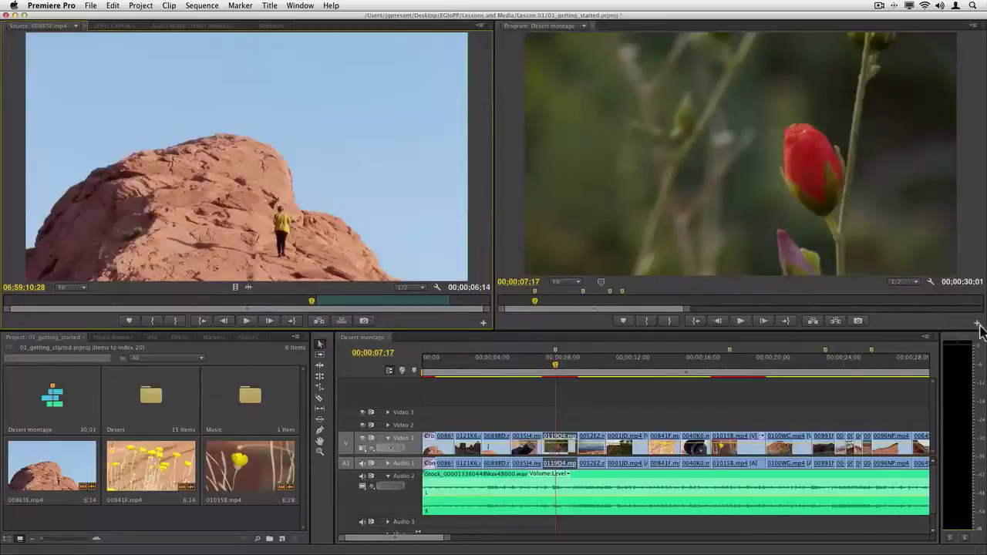
drag(967, 342, 364, 137)
drag(428, 241, 501, 23)
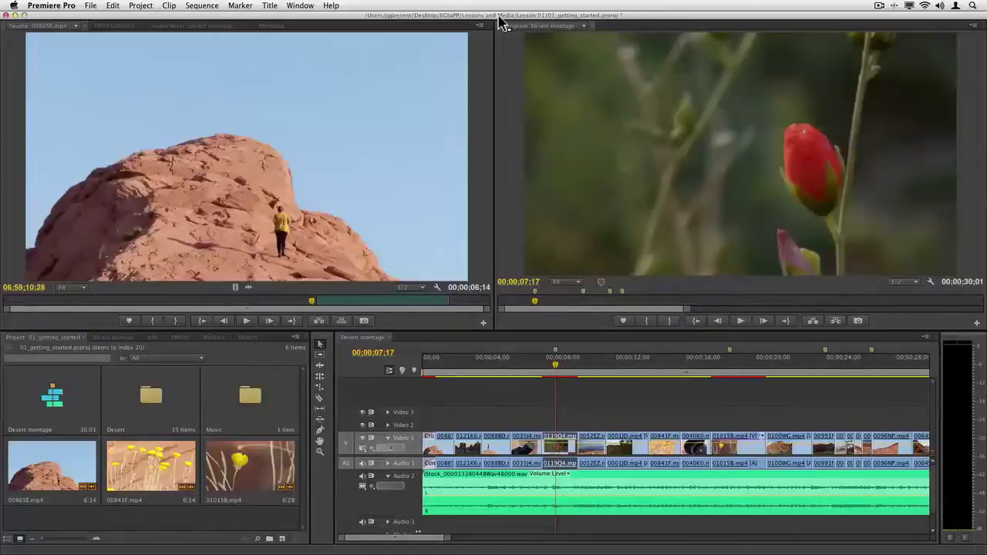
drag(500, 23, 500, 23)
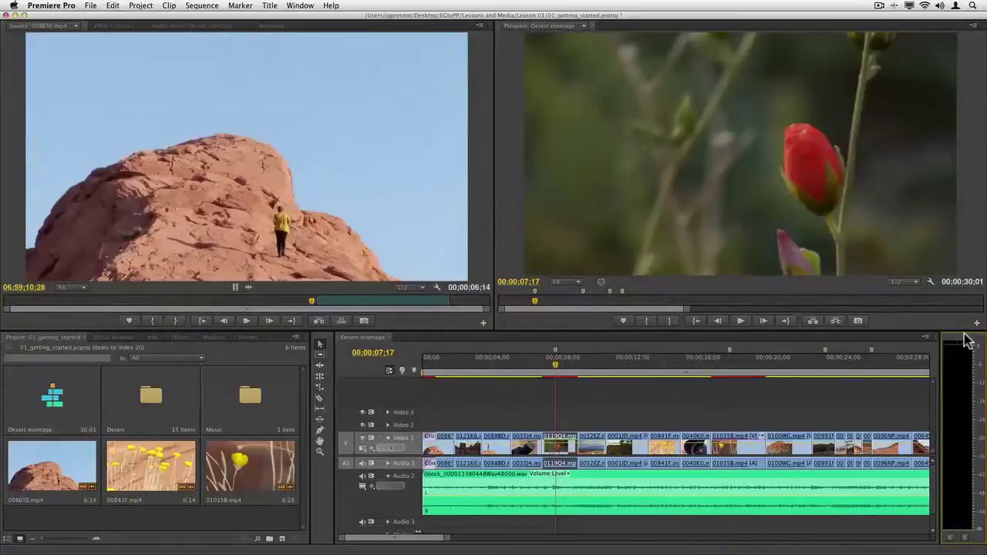
drag(968, 341, 652, 30)
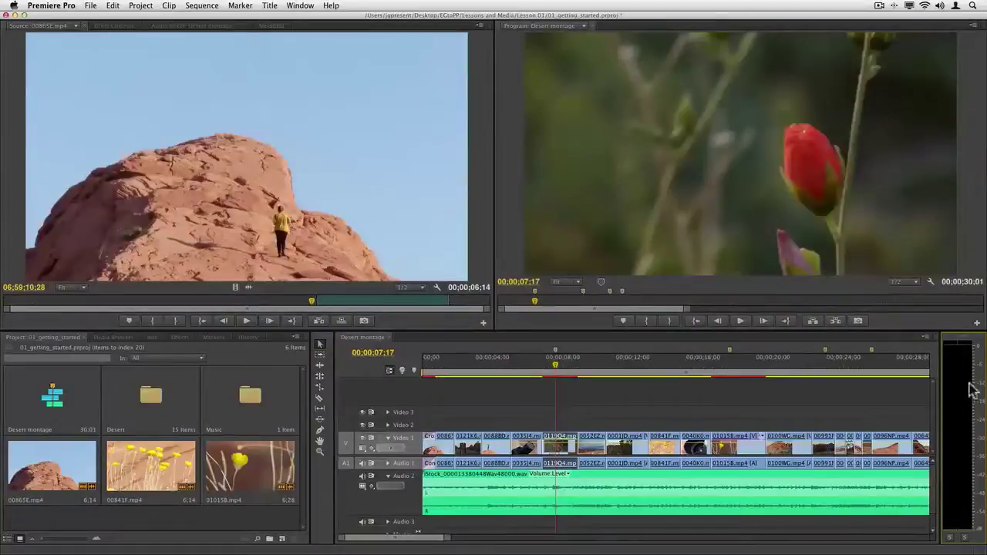
drag(967, 340, 413, 85)
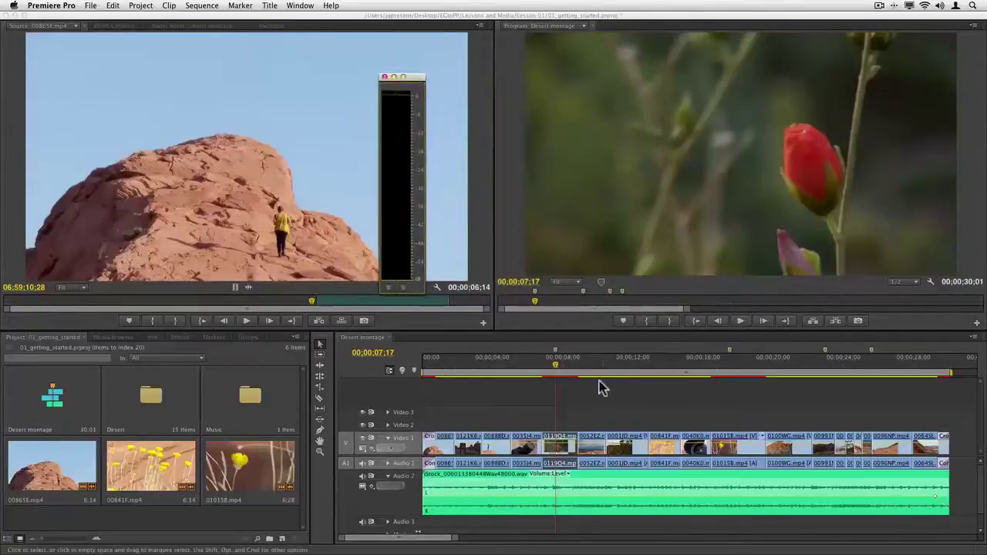
Step: Play the source clip briefly to test the meters, then move them over the Program monitor
key(space)
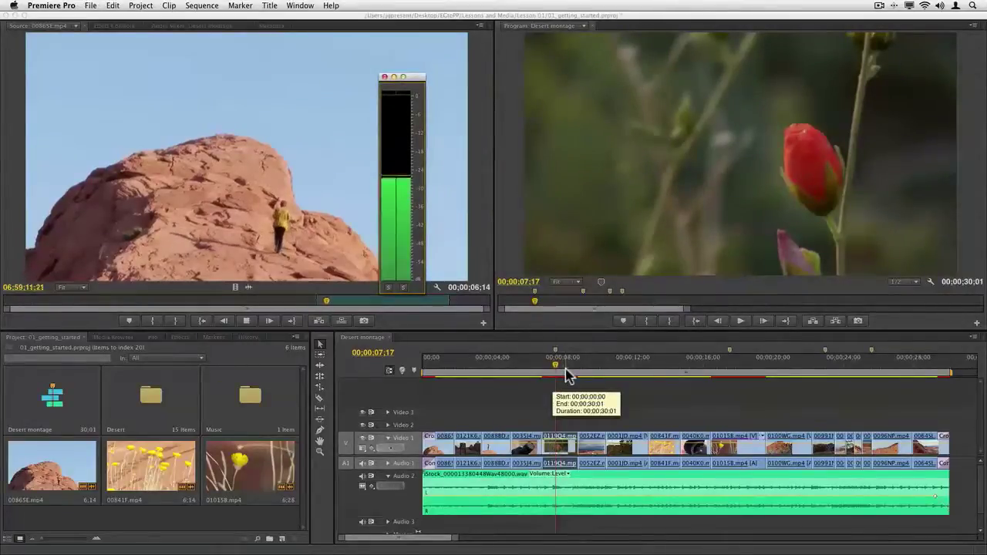
key(space)
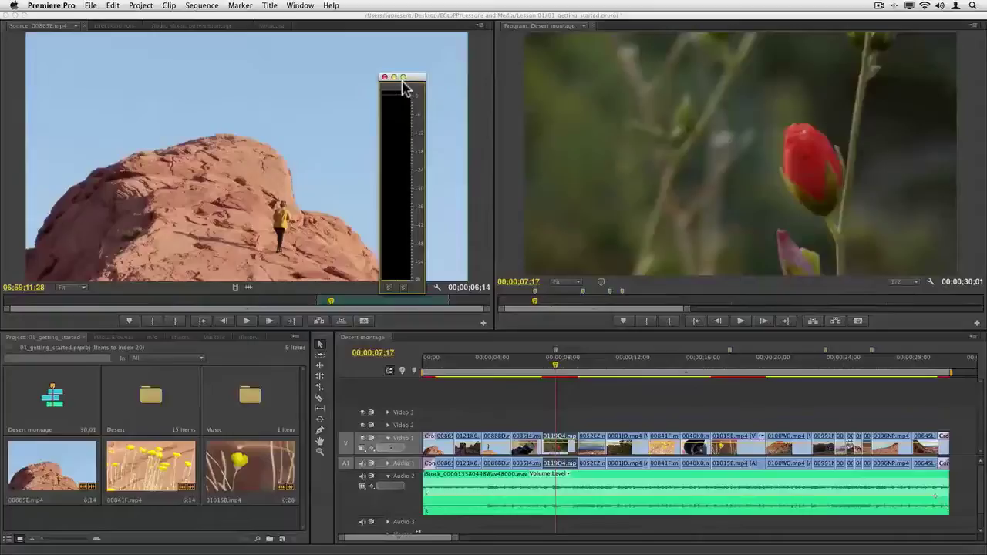
drag(400, 93, 473, 348)
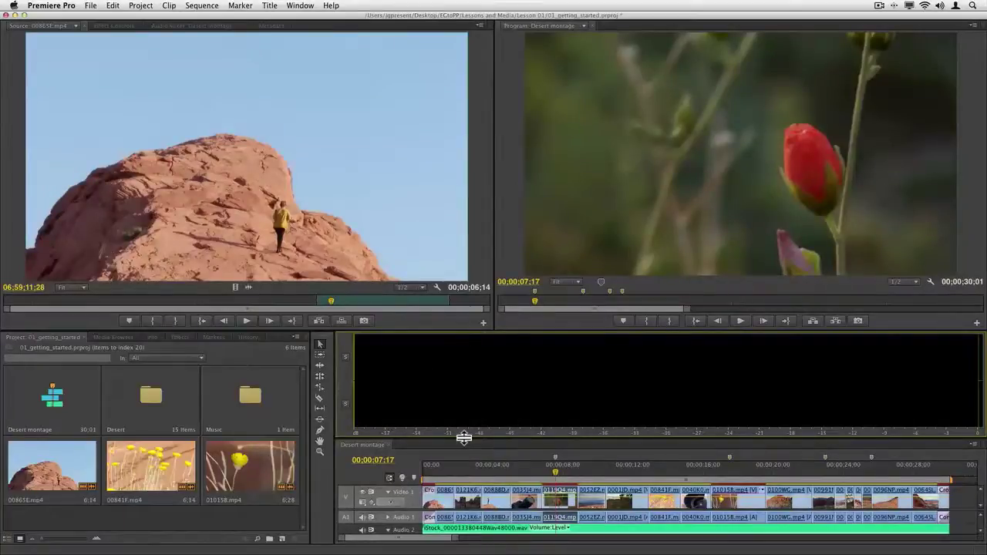
Step: Shrink the meter strip above the timeline and check levels playing the source clip and sequence
drag(463, 437, 465, 357)
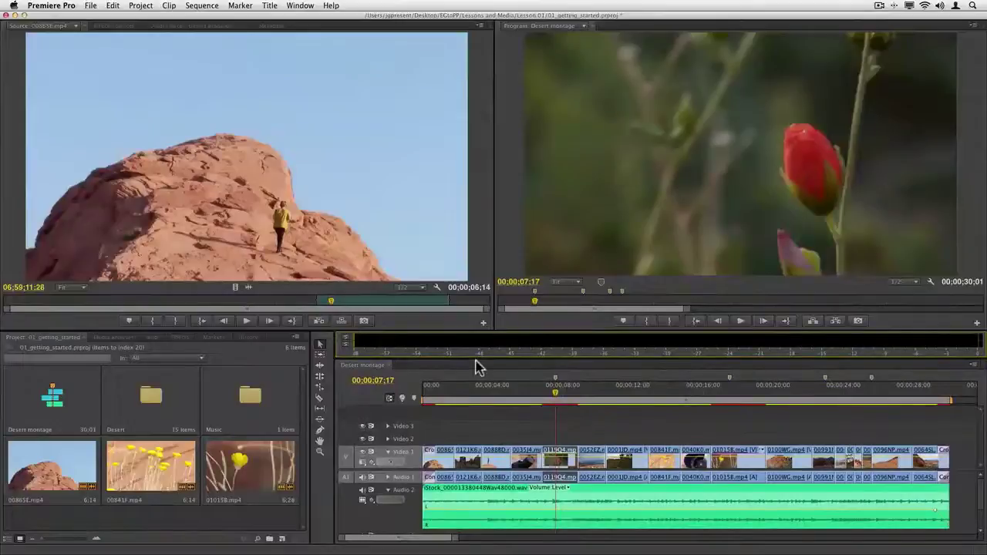
key(space)
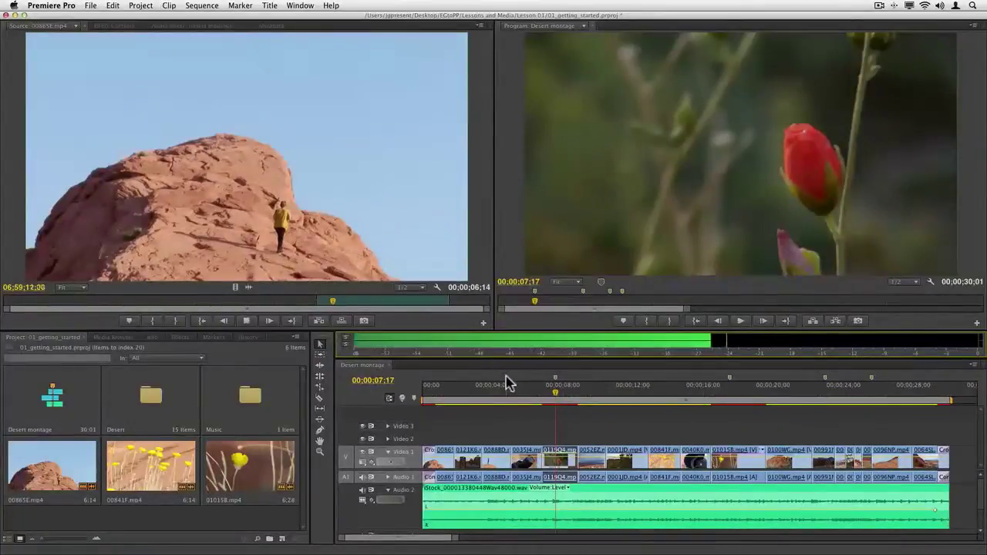
key(space)
click(522, 390)
key(space)
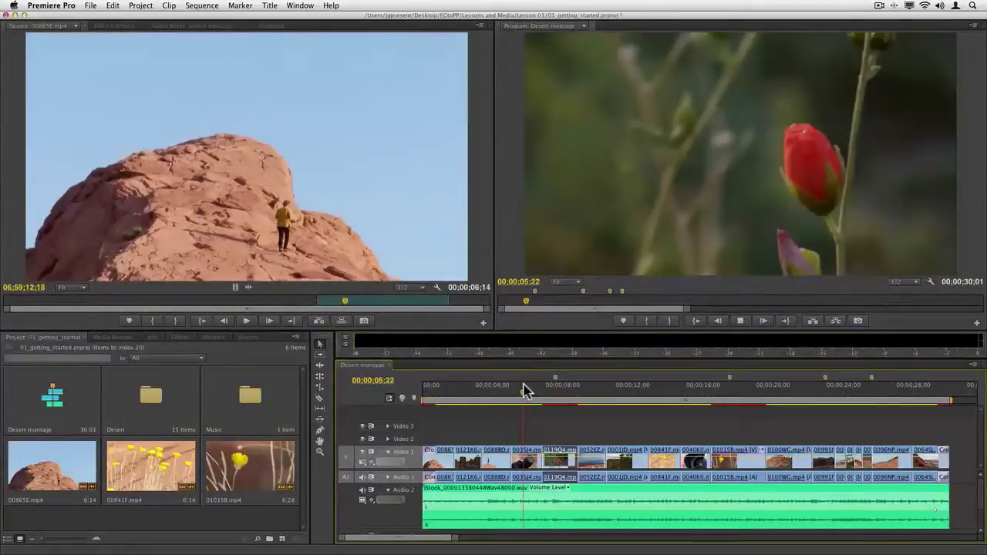
key(space)
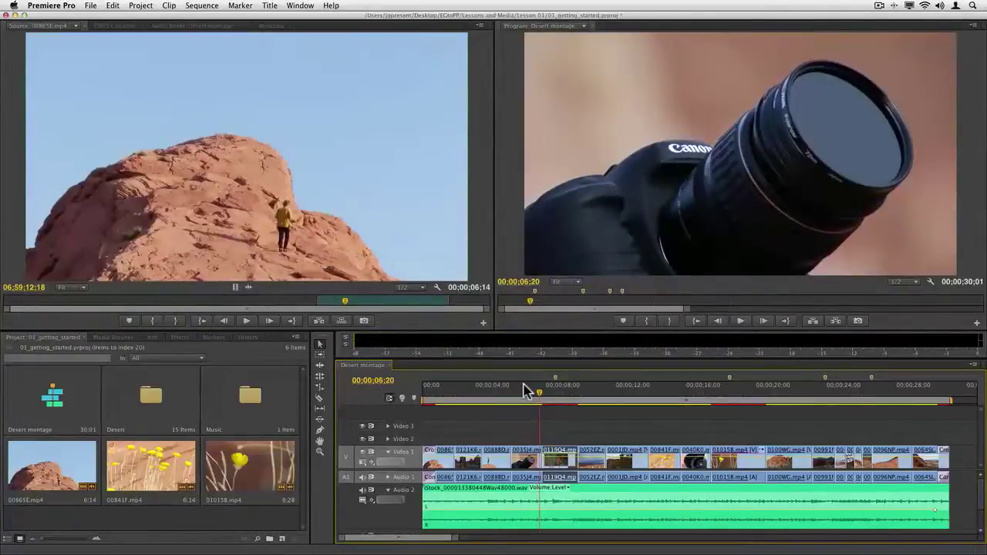
Step: Add the Options panel, keep it on Editing, and dock it right of the Audio Meters
click(291, 7)
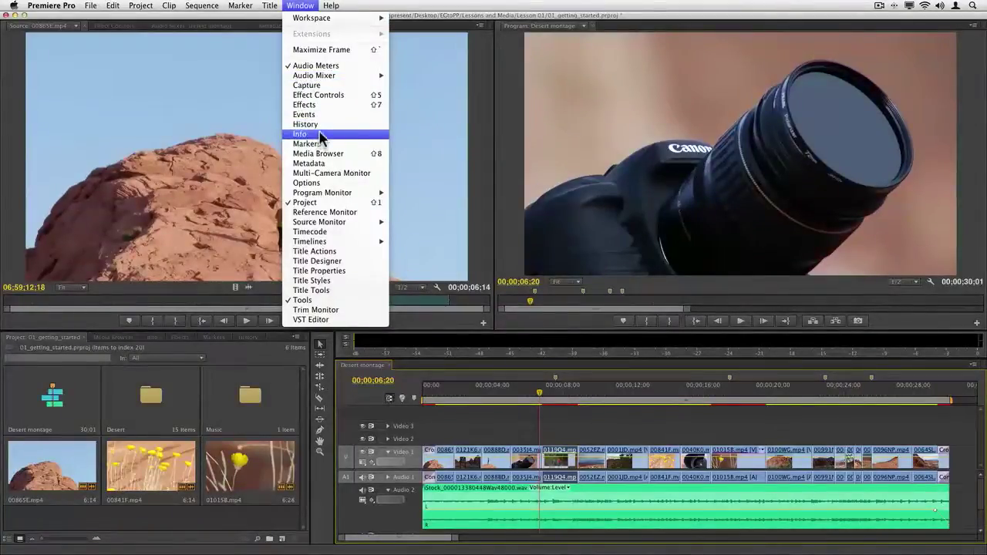
click(326, 183)
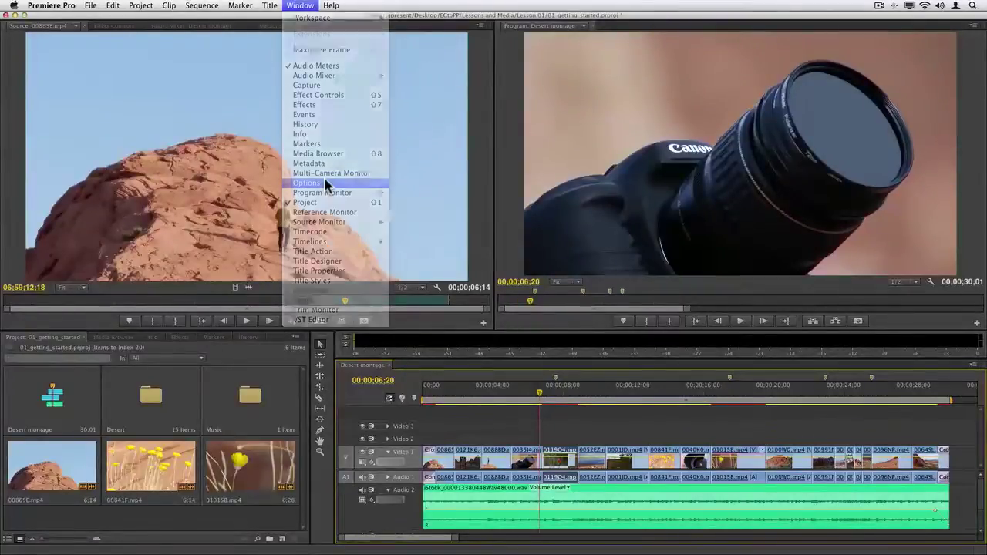
drag(128, 48, 330, 57)
click(312, 72)
click(311, 73)
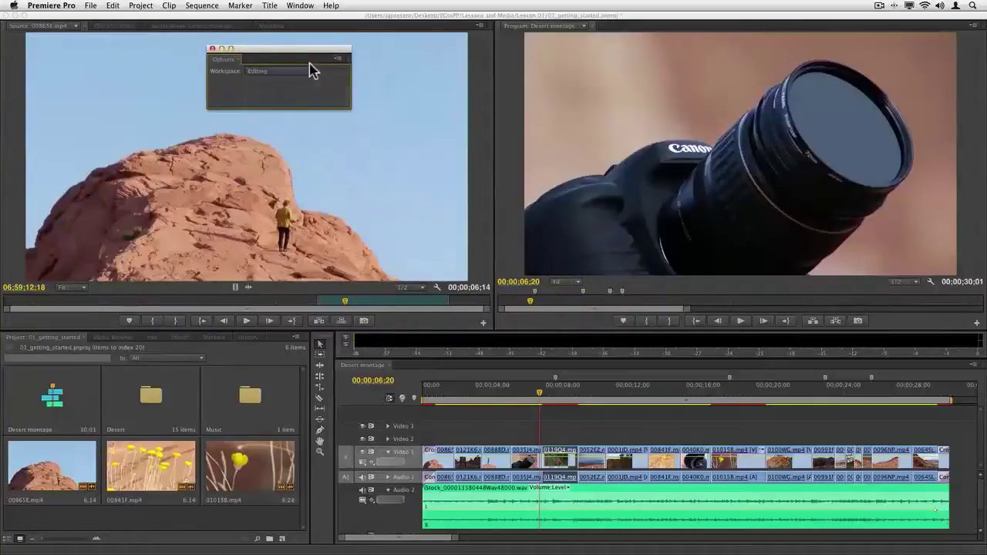
drag(210, 63, 979, 346)
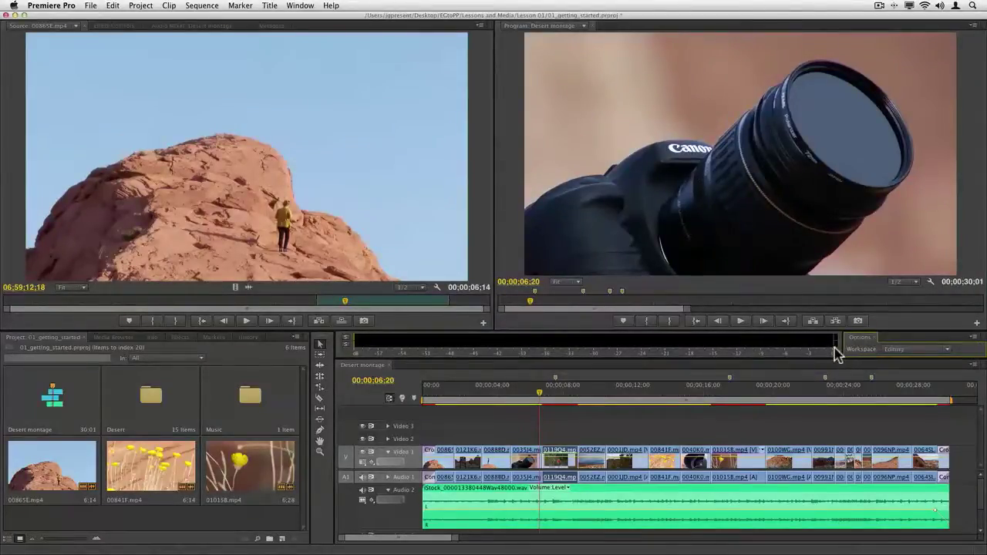
Step: Narrow the Options panel so the Audio Meters strip gets wider
drag(843, 350, 873, 349)
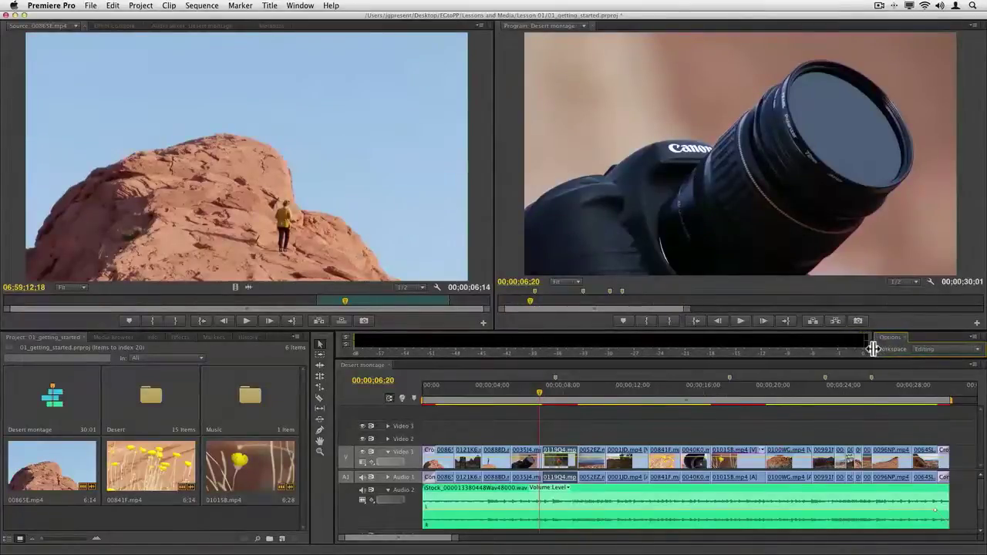
click(926, 351)
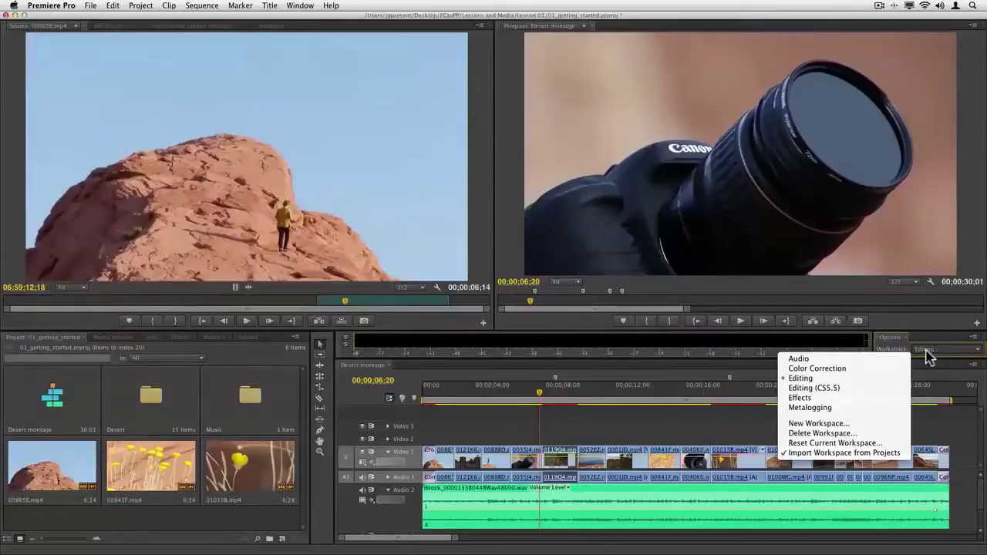
click(926, 353)
click(307, 7)
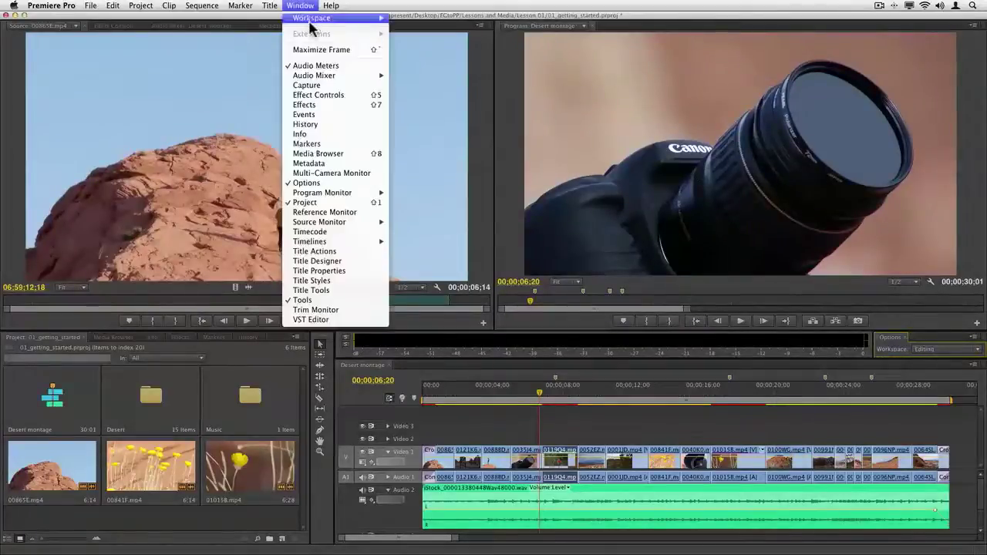
mouse_move(312, 24)
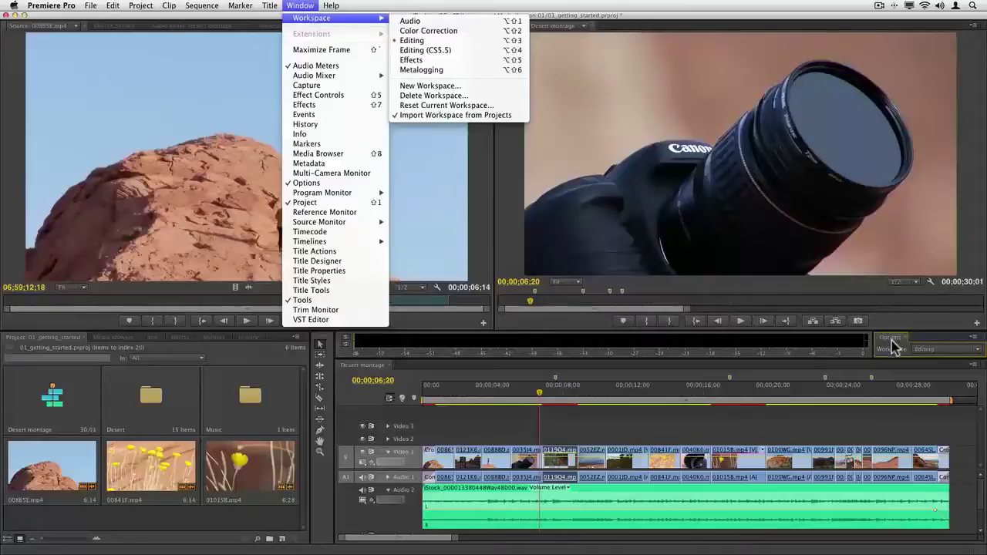
key(Escape)
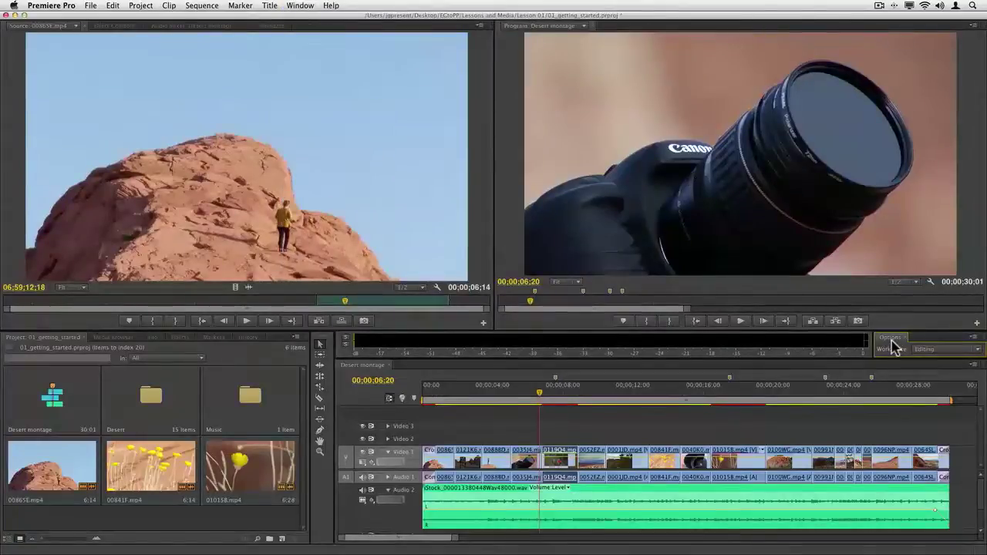
Step: Save the layout as a new workspace named 'JG editing', then enlarge the meter area
click(301, 6)
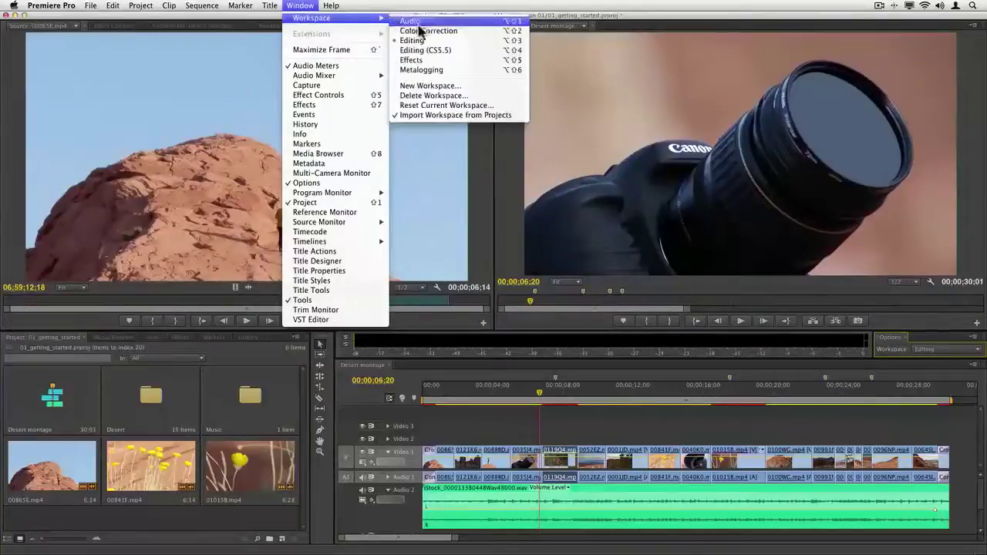
click(462, 91)
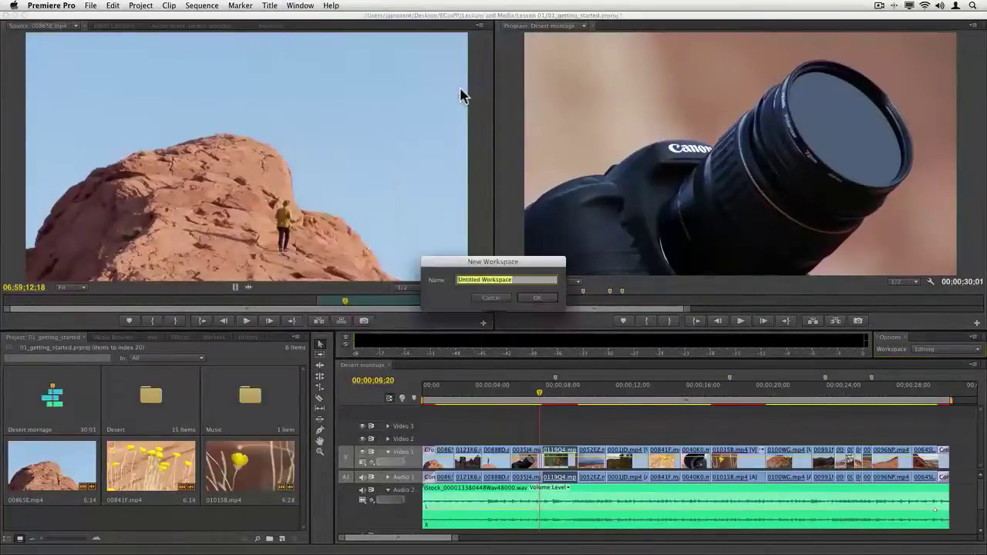
text(JG editing)
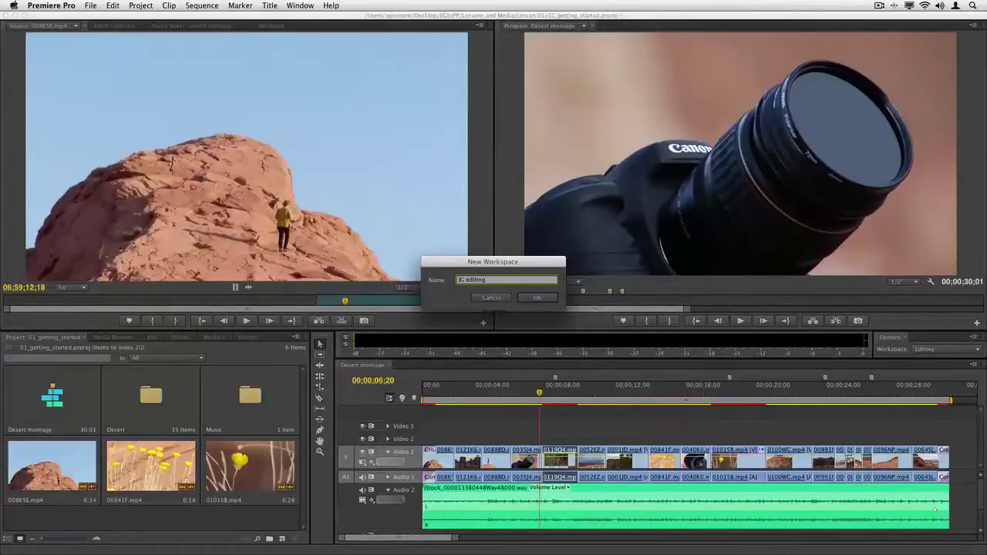
key(Return)
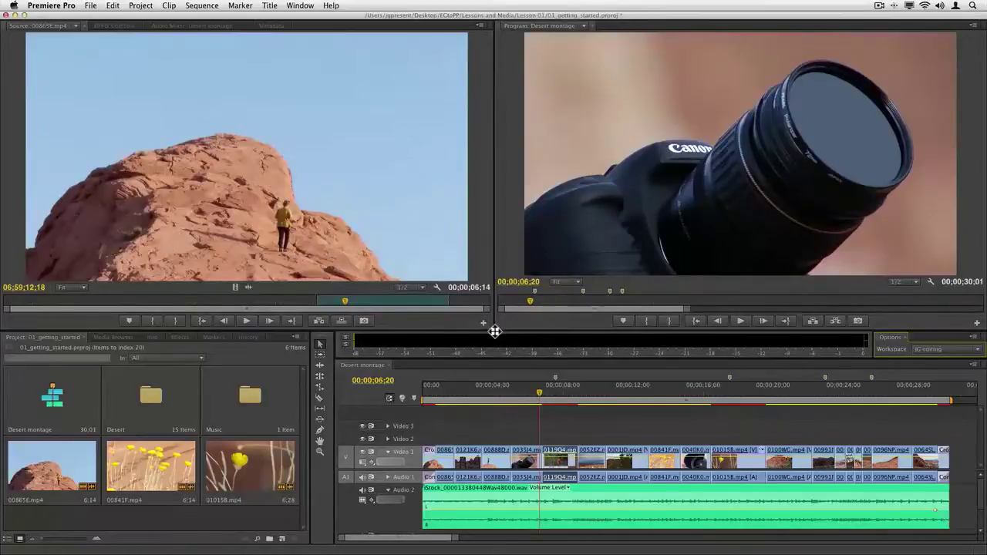
drag(494, 331, 489, 110)
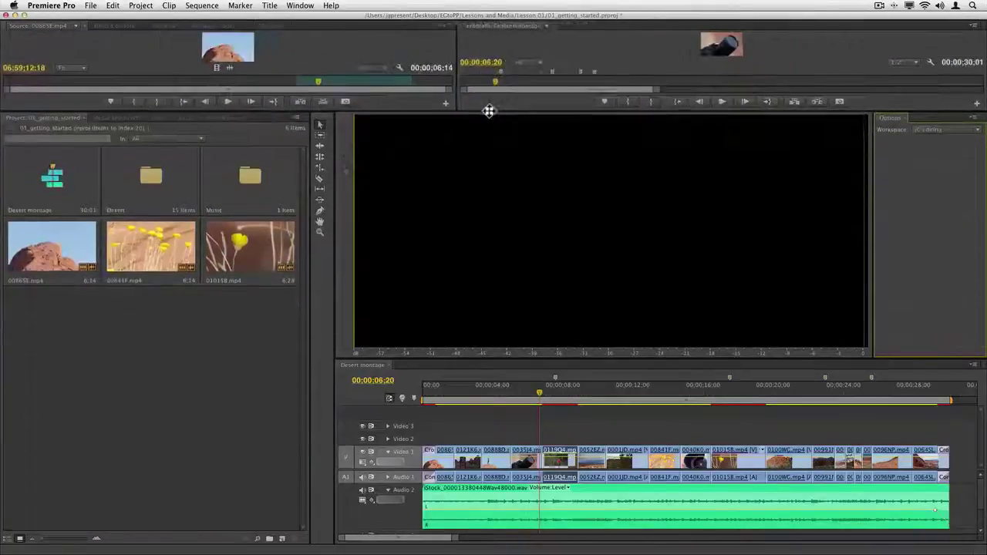
Step: Reset the current workspace to its saved layout, confirming with Yes
click(297, 6)
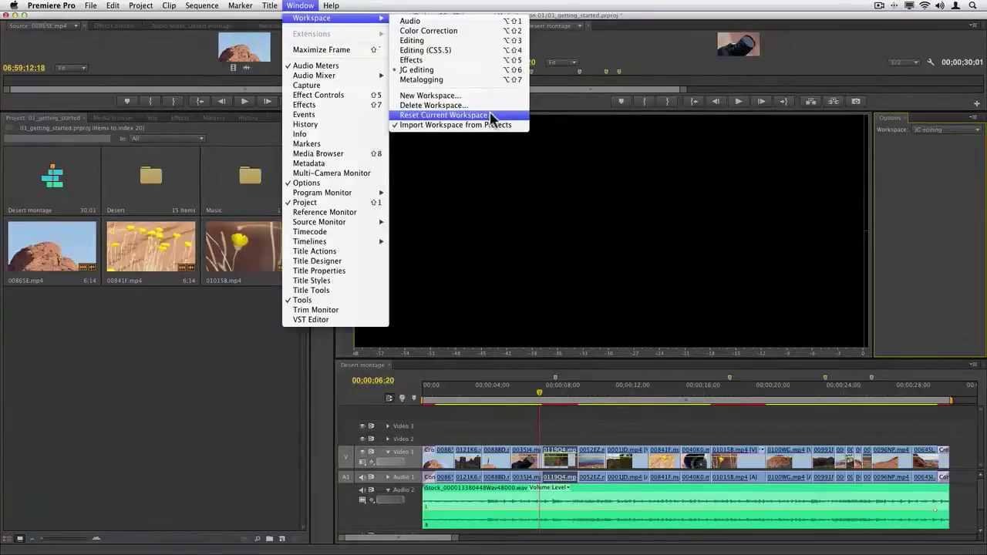
click(491, 118)
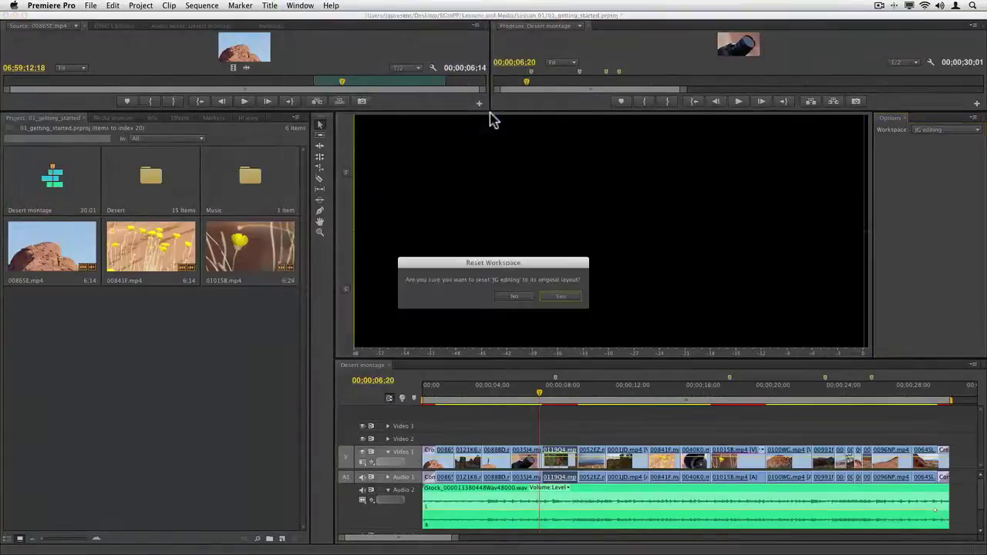
click(561, 297)
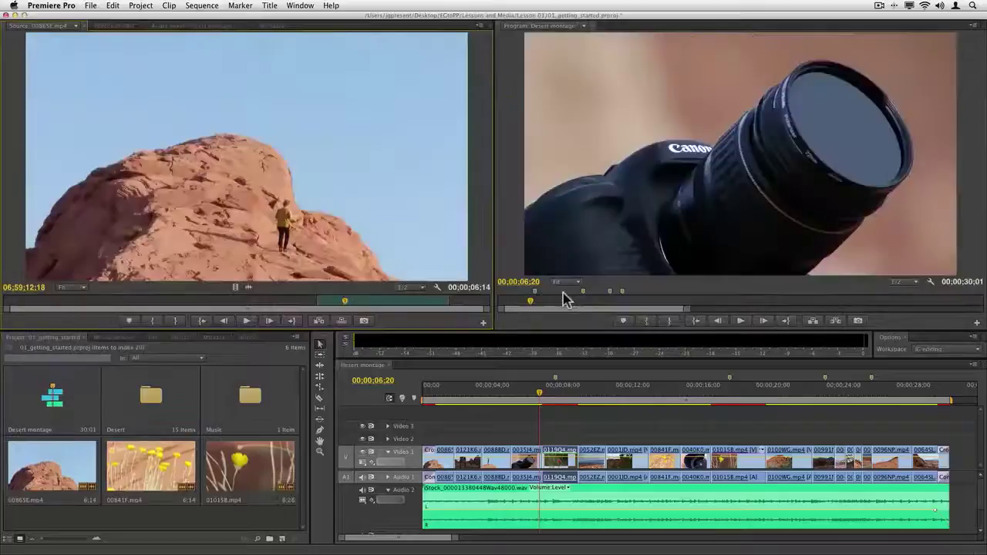
click(300, 5)
mouse_move(298, 20)
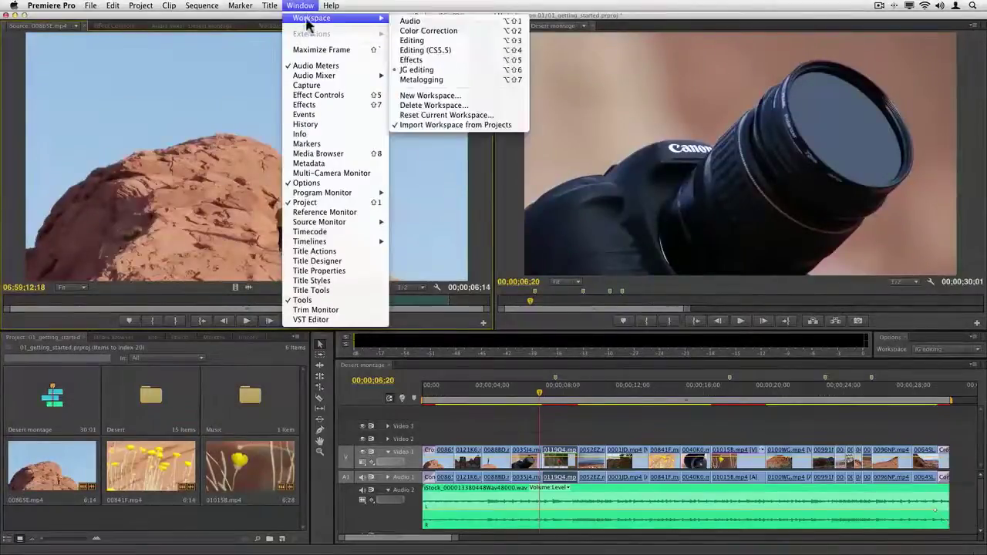